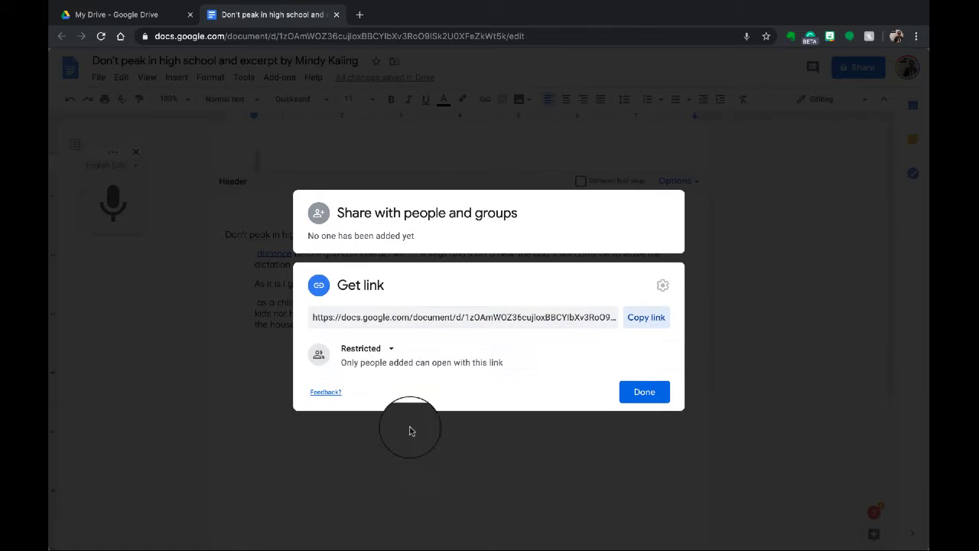
- Let anyone with the link view the excerpt document and copy its sharing link
click(392, 349)
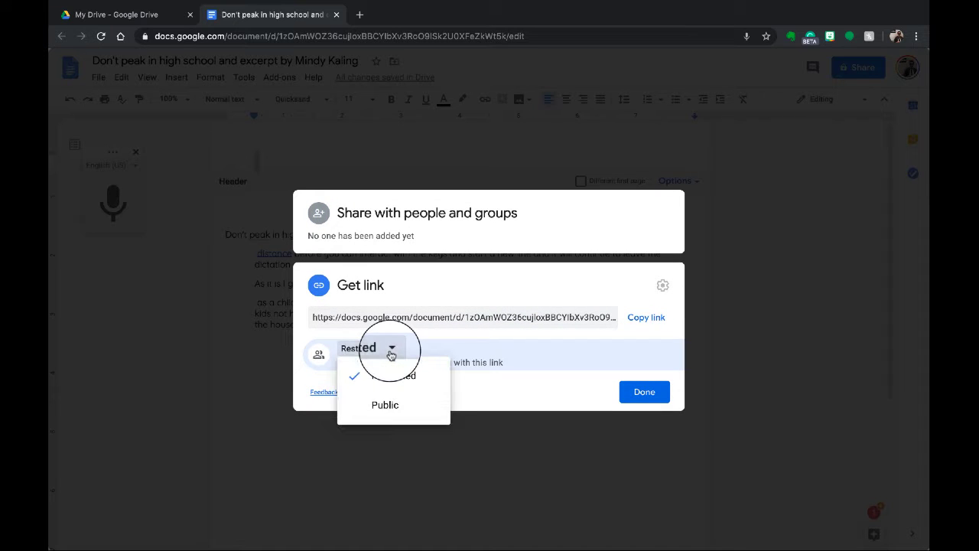
click(385, 405)
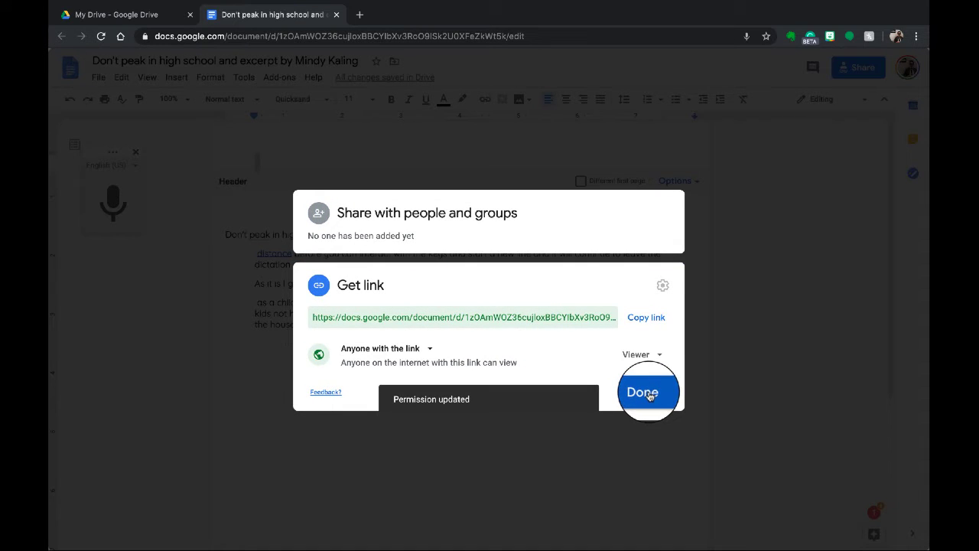
click(648, 406)
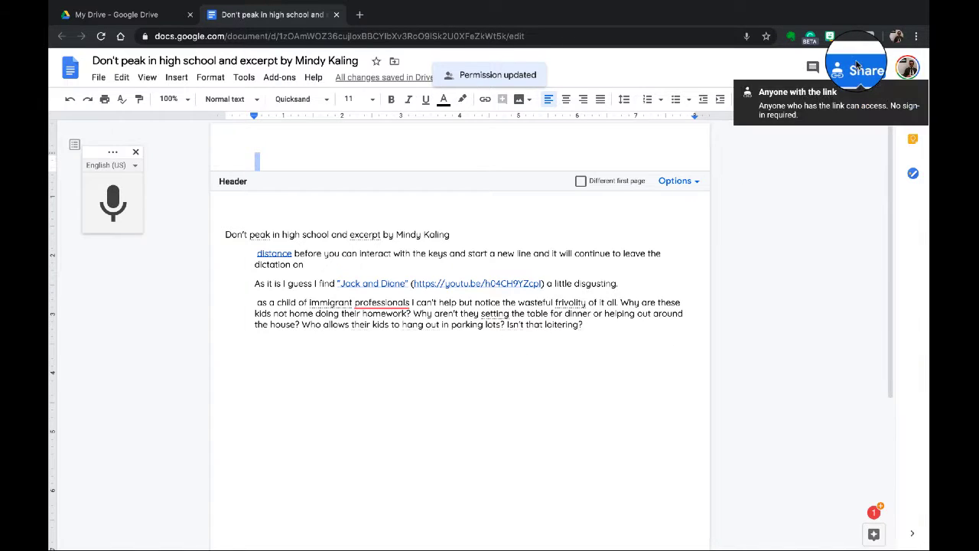
click(855, 68)
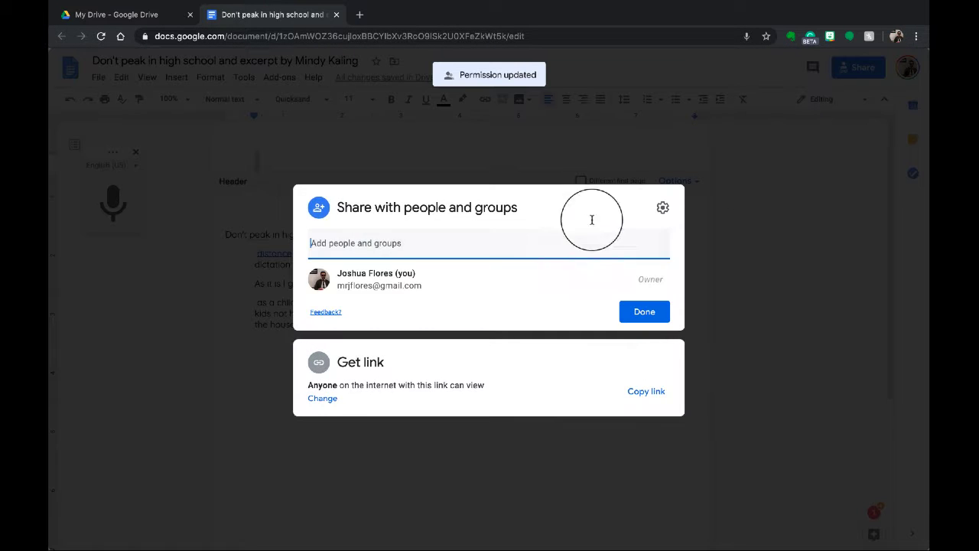
click(649, 396)
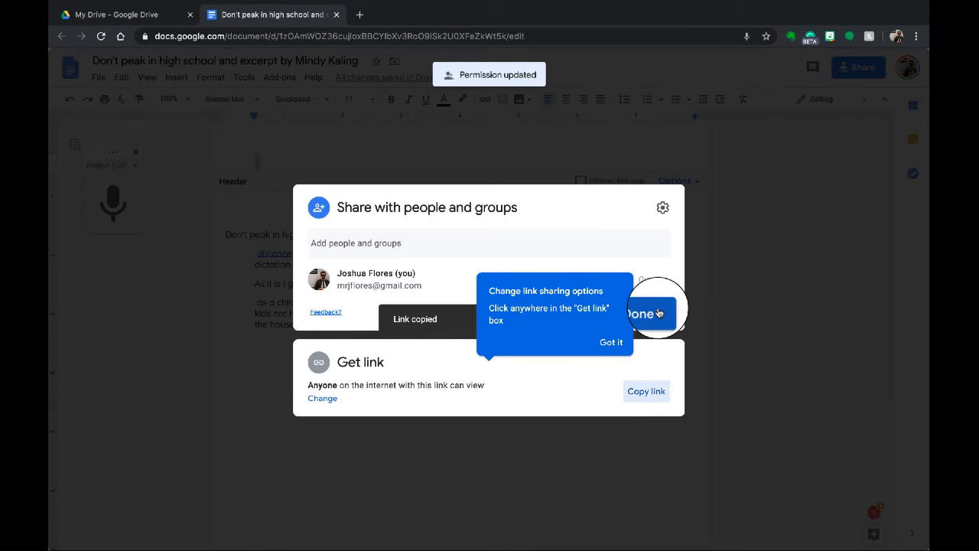
click(654, 312)
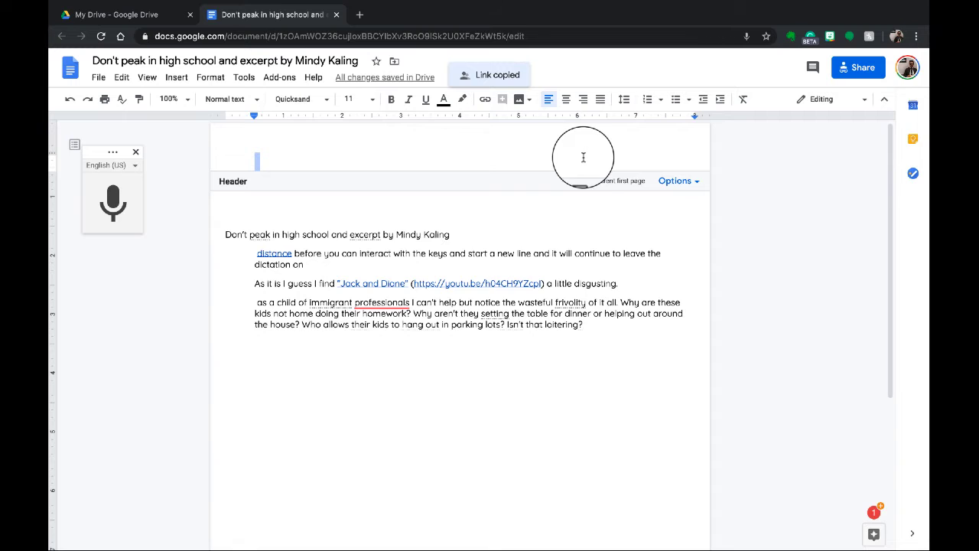
- Paste the document link into the header, then undo the paste
key(ctrl+v)
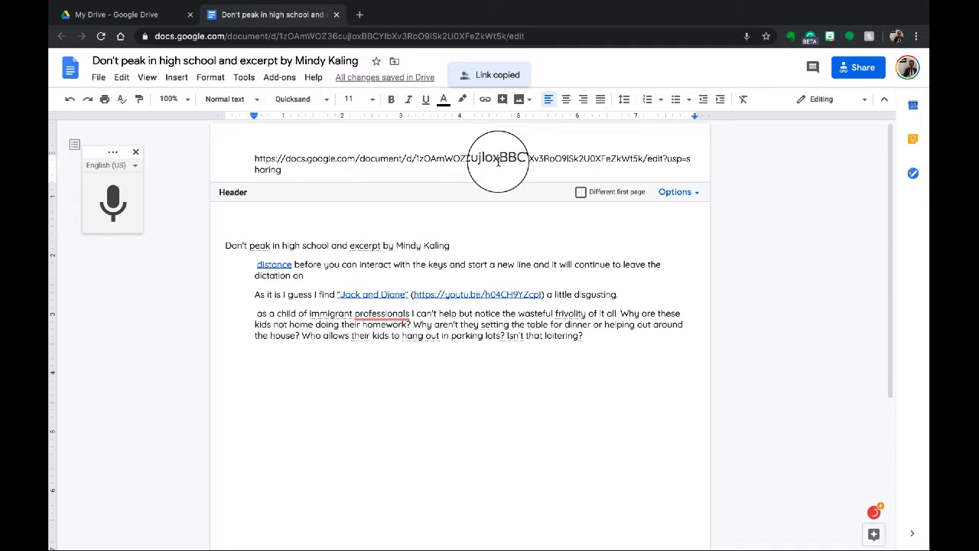
key(super+z)
key(ctrl+Left)
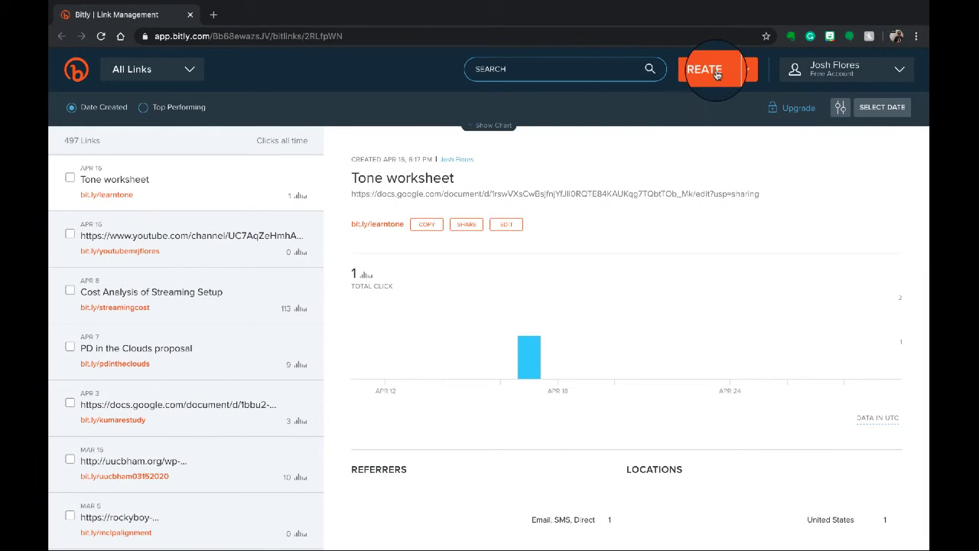
click(716, 75)
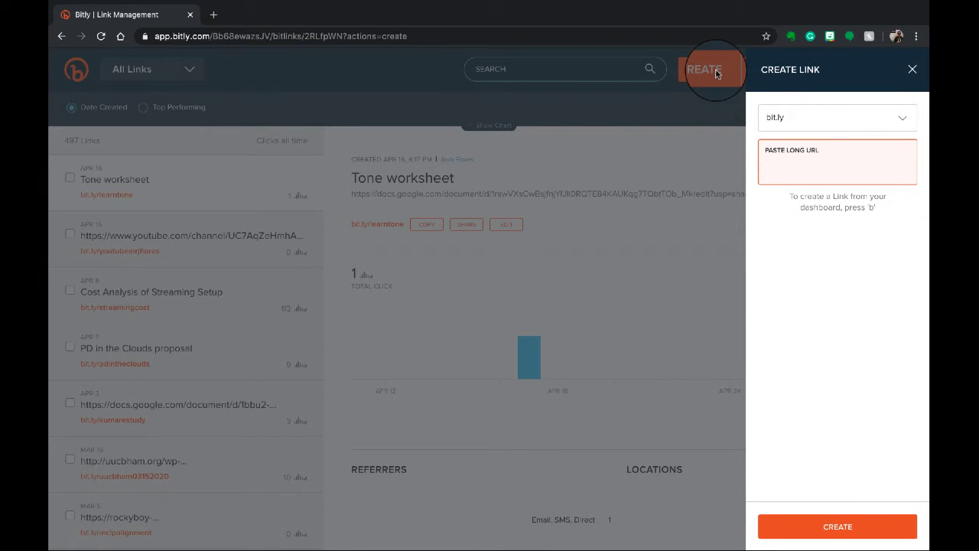
key(super+v)
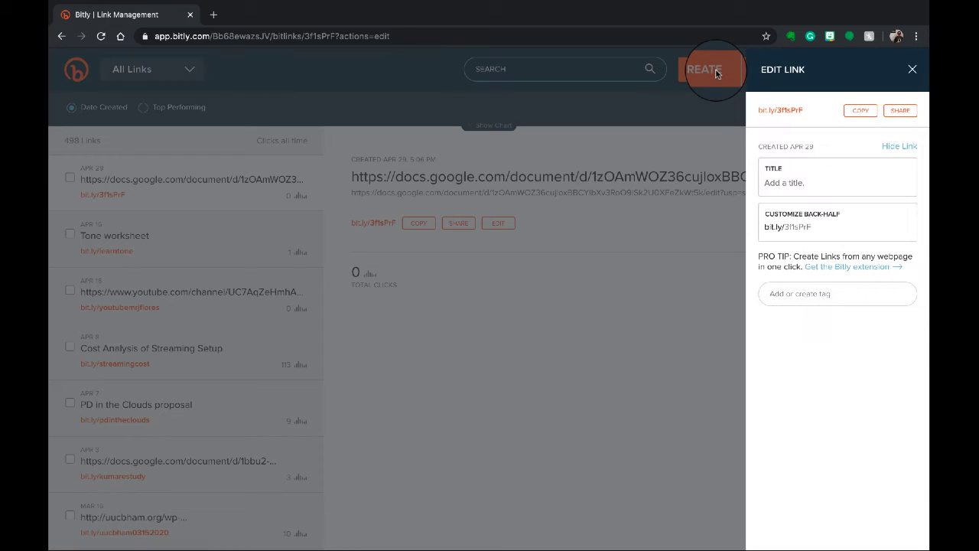
double_click(832, 227)
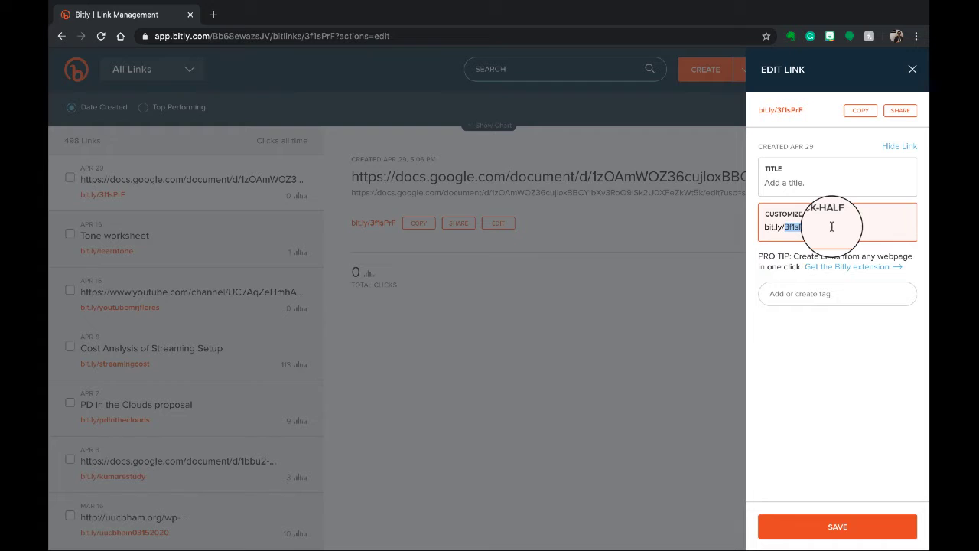
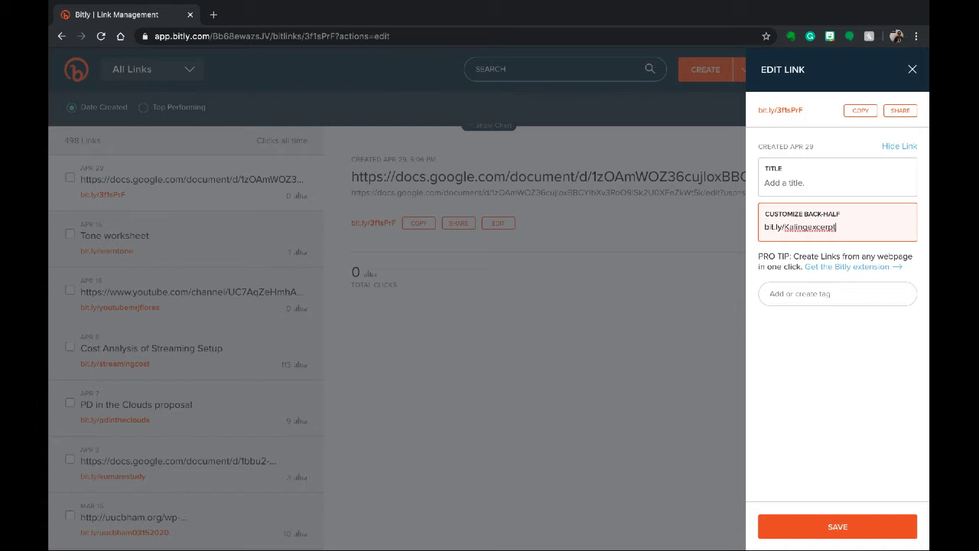
key(Return)
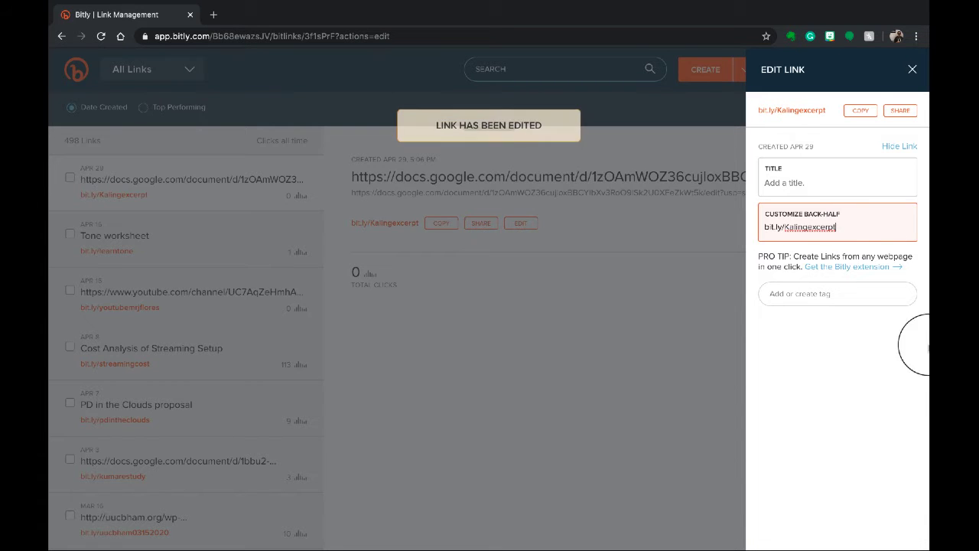
click(863, 112)
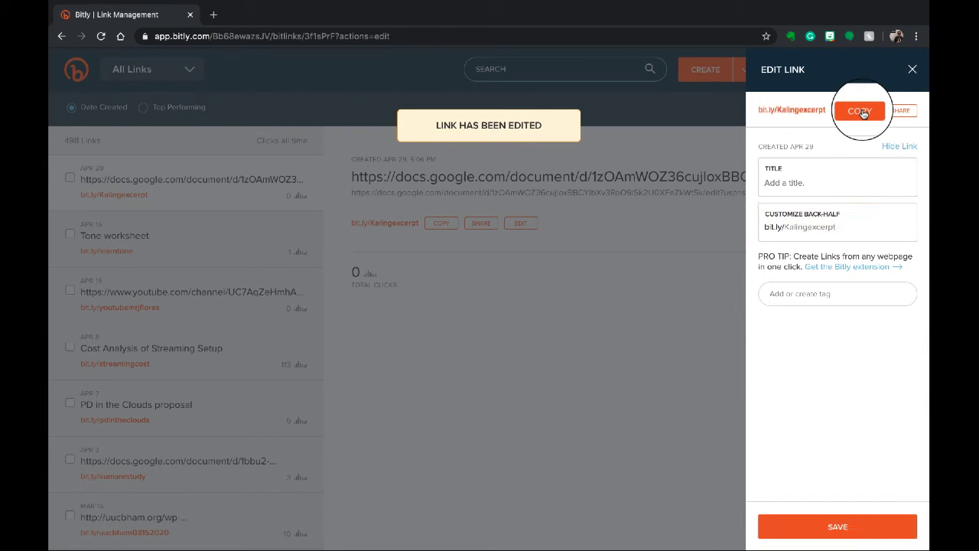
key(ctrl+Right)
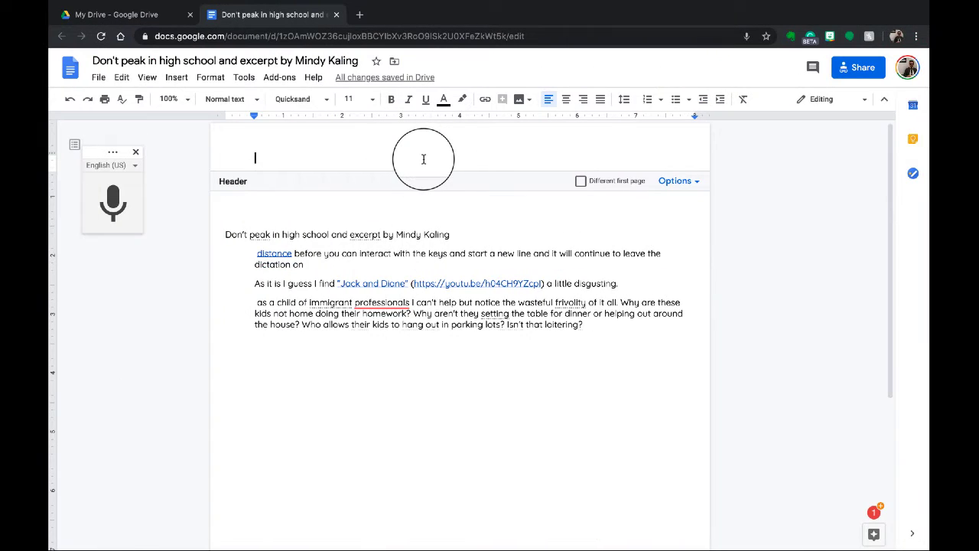
key(super+v)
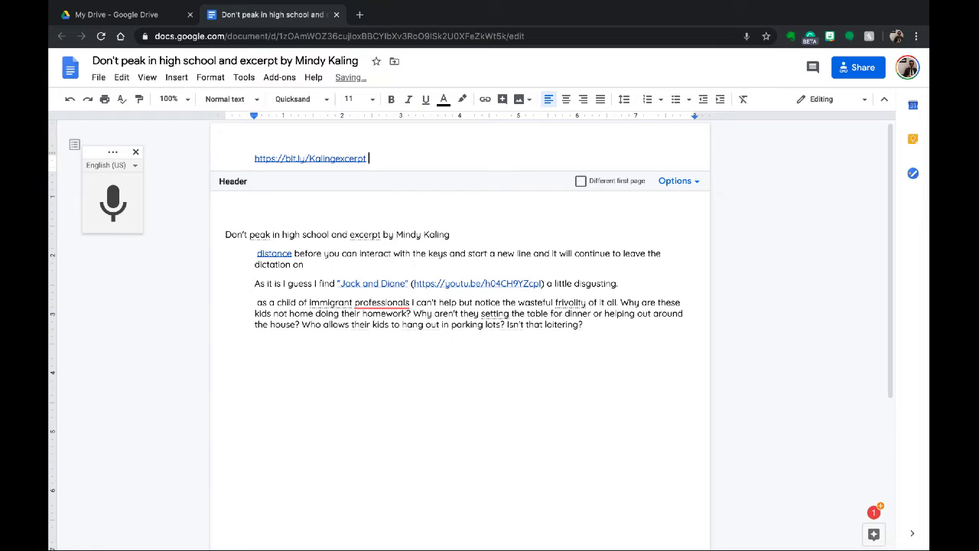
click(583, 99)
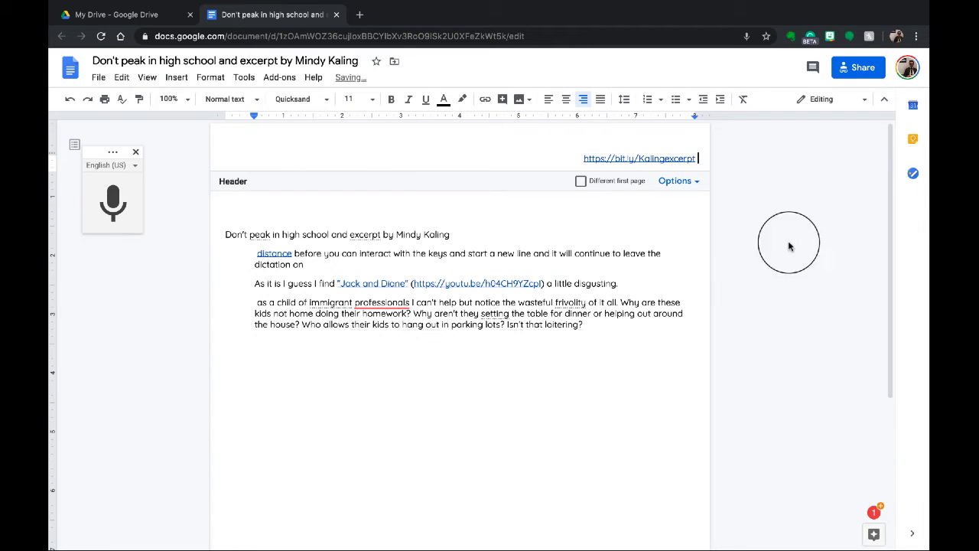
click(673, 159)
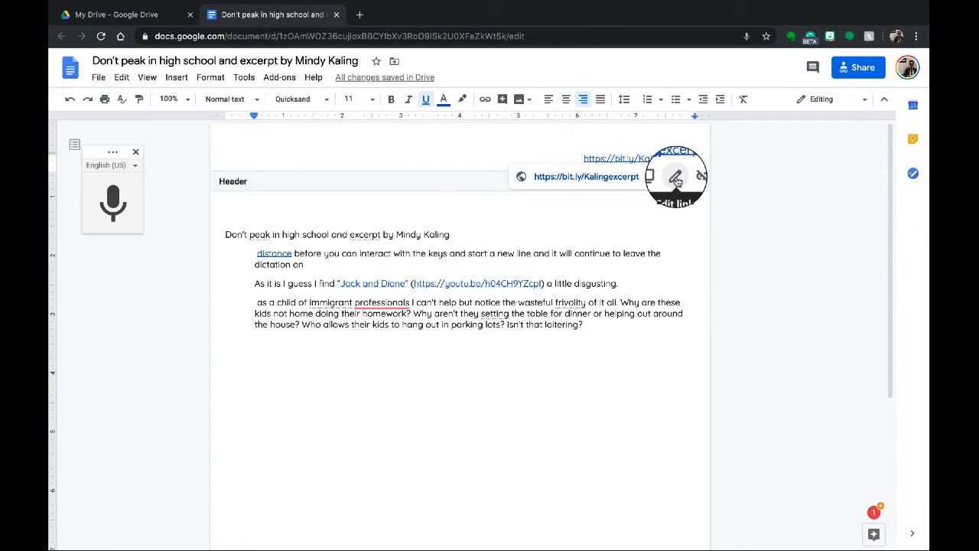
click(676, 178)
click(473, 193)
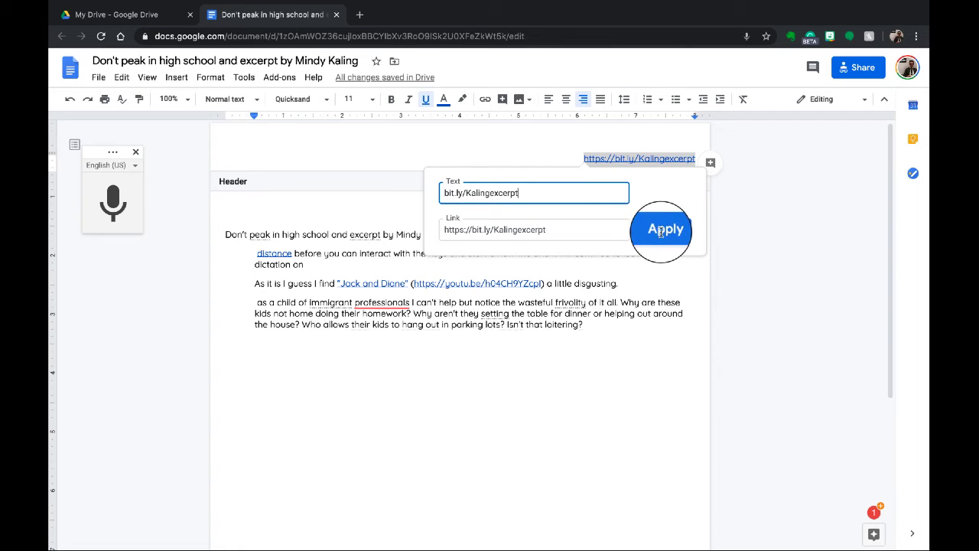
click(661, 231)
click(599, 156)
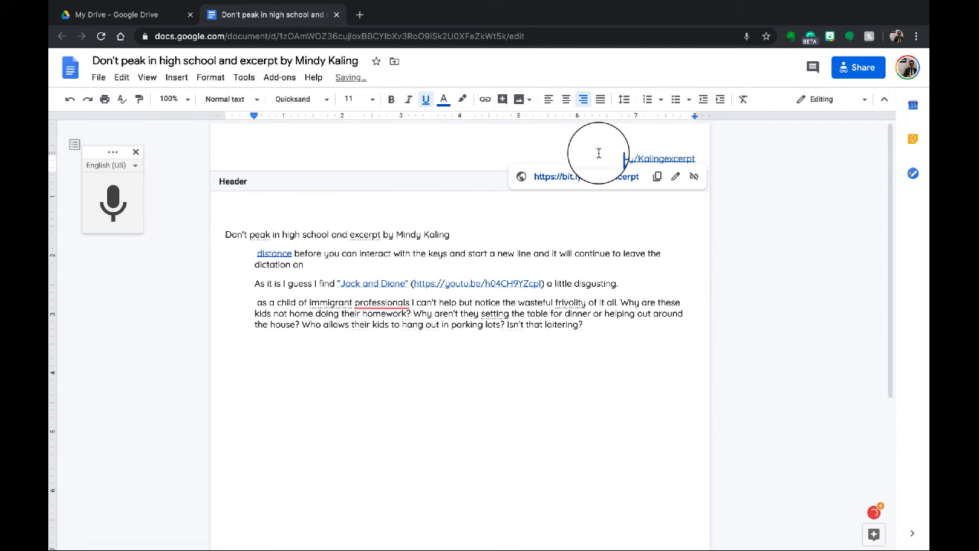
key(shift+End)
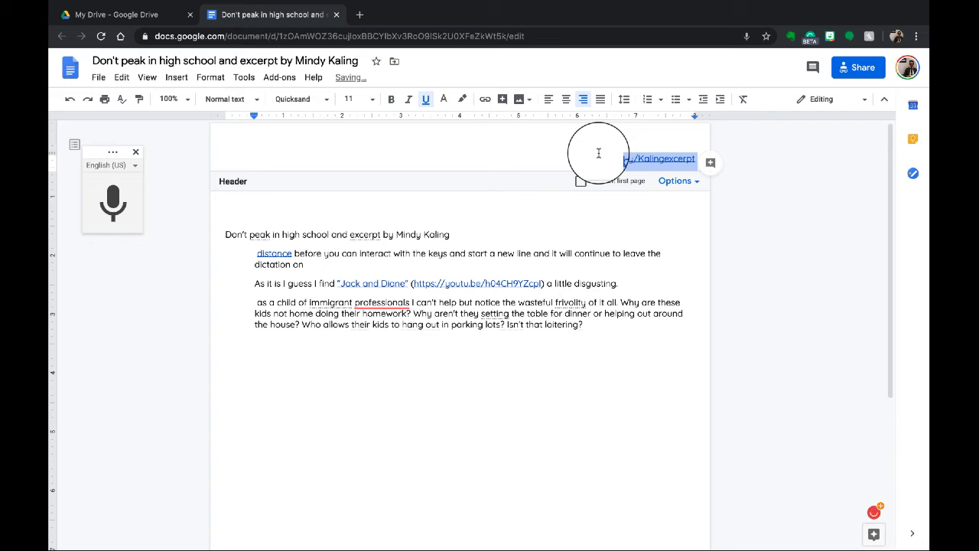
click(665, 217)
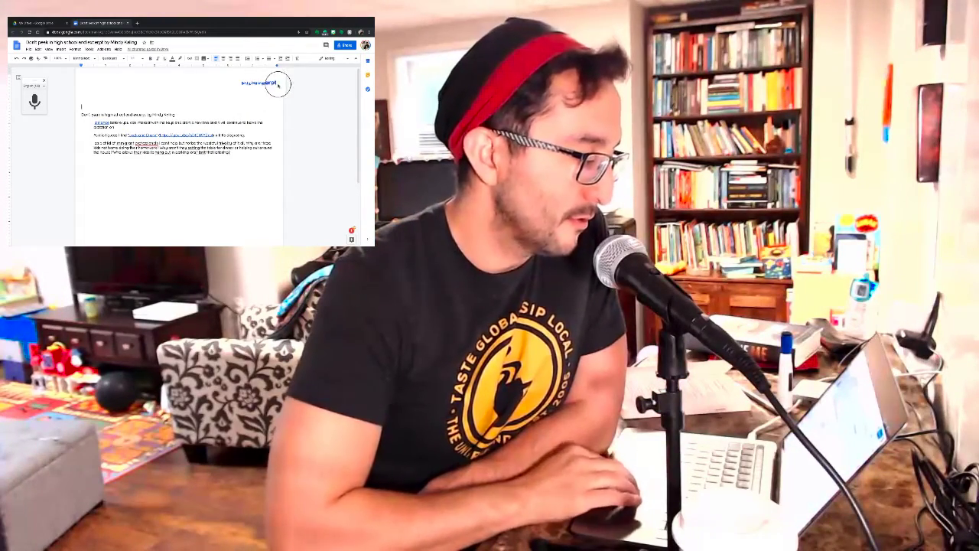
- Close the Google Doc header and select the first line of the Word excerpt in a new tab
double_click(261, 83)
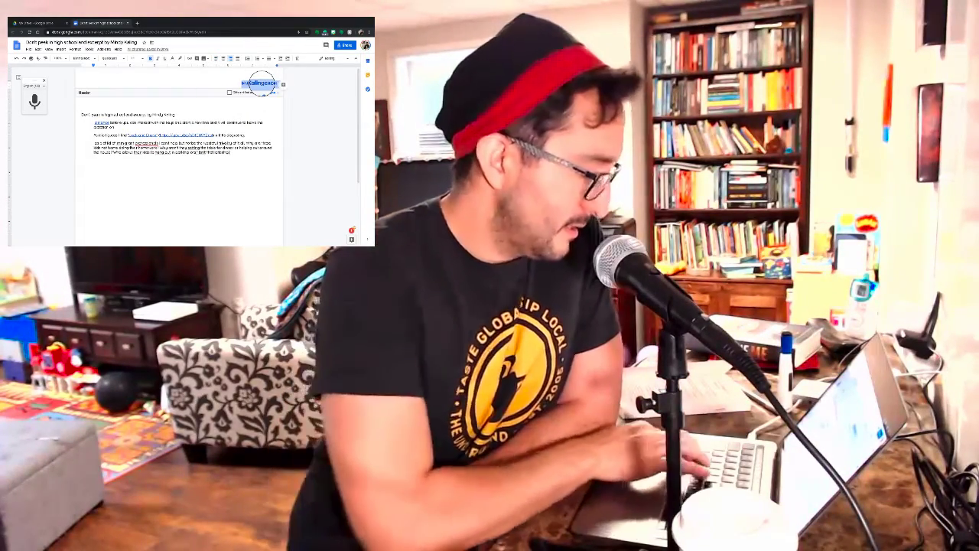
click(191, 132)
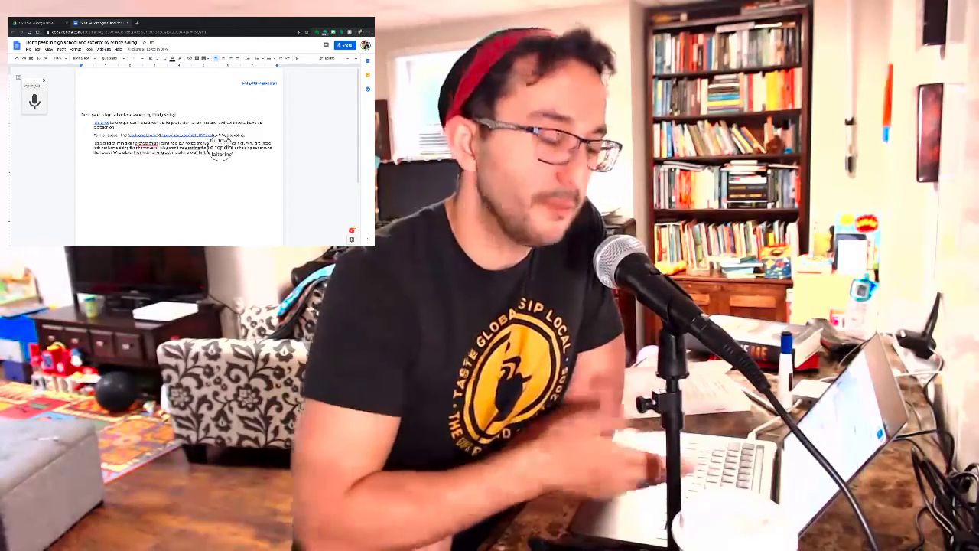
click(138, 23)
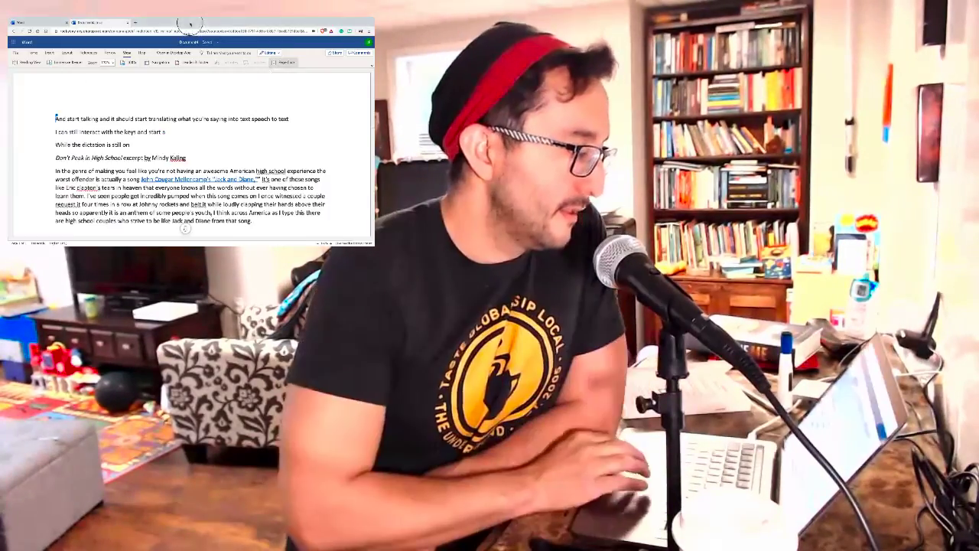
click(193, 119)
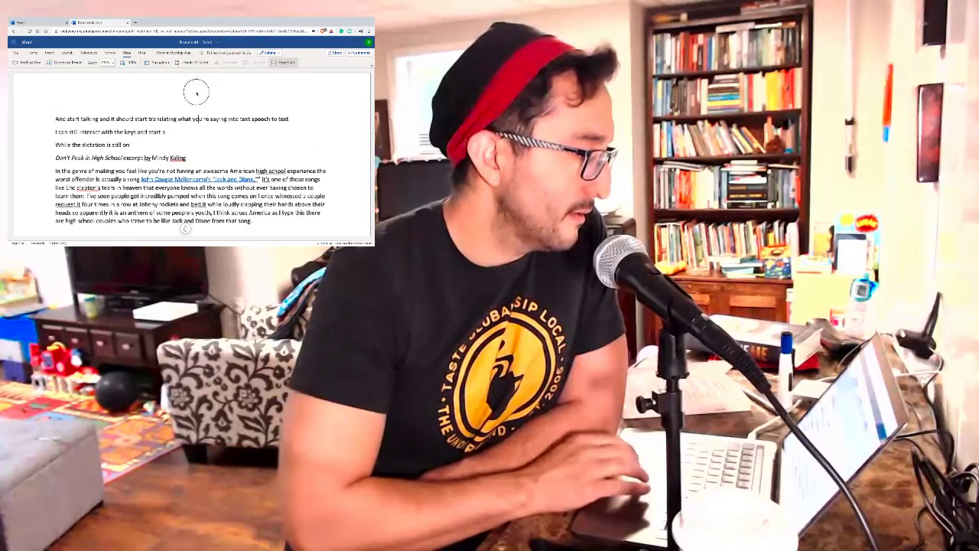
triple_click(192, 83)
click(135, 86)
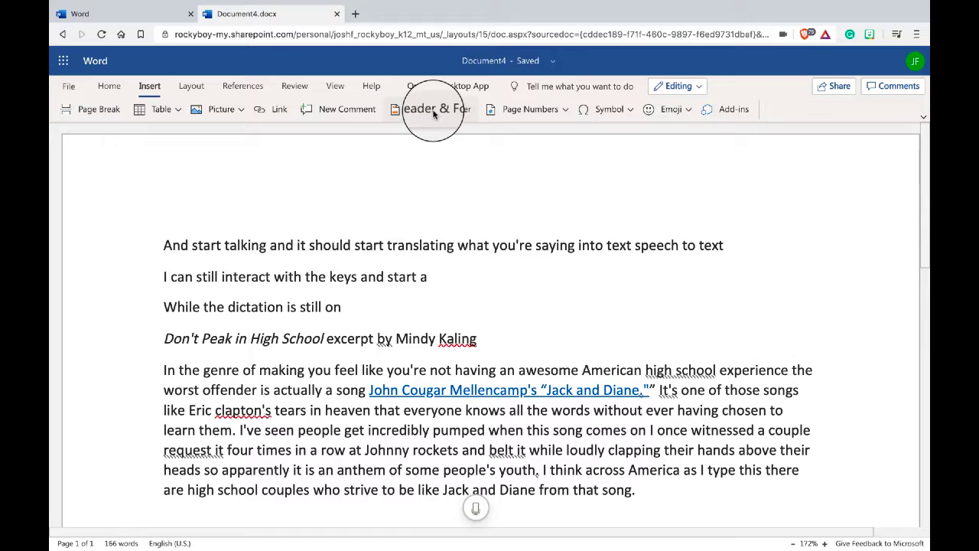
click(433, 112)
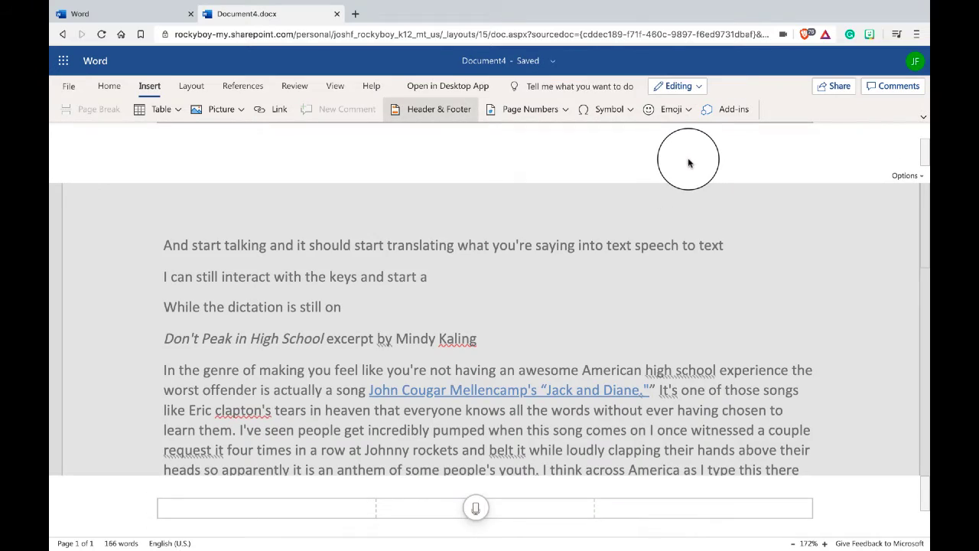
key(ctrl+v)
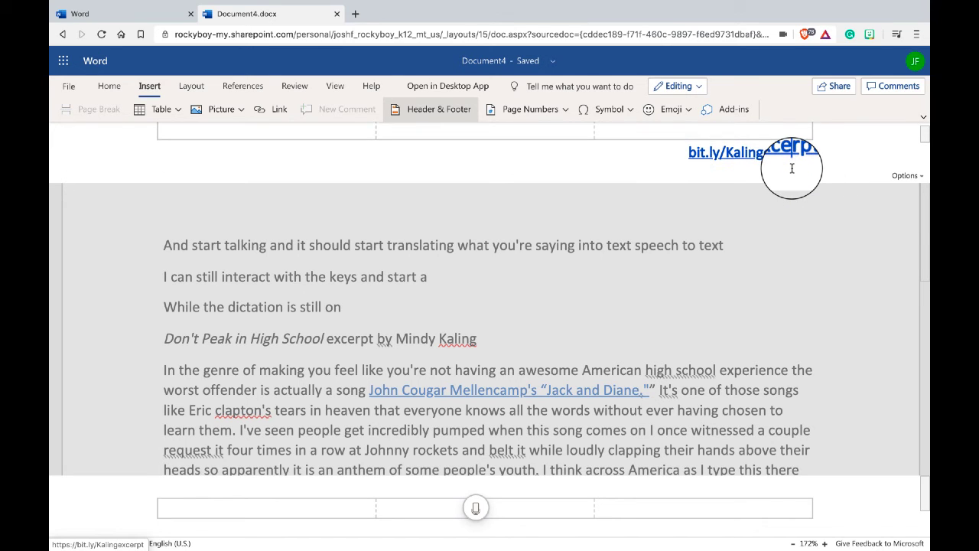
click(761, 247)
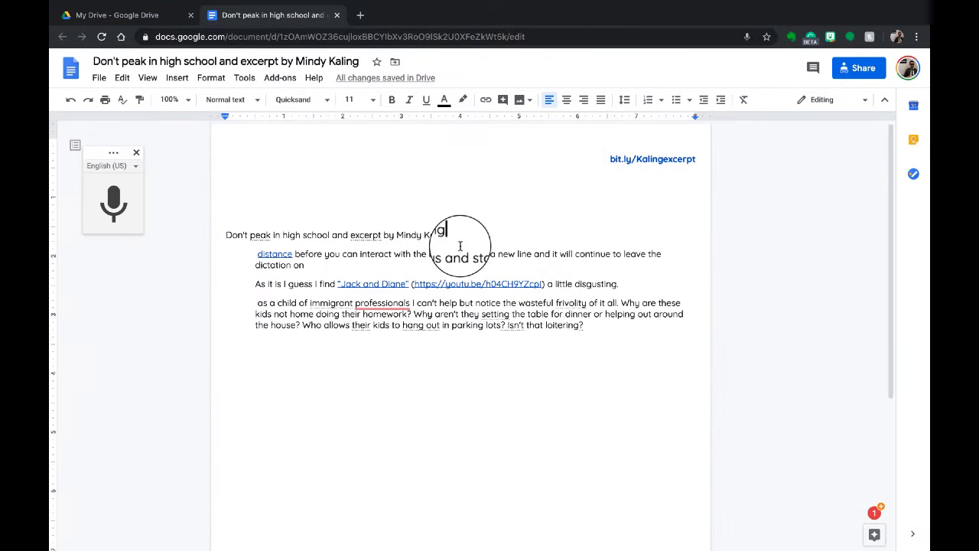
- Download the Google Doc as a PDF and open it from the Downloads folder
click(99, 78)
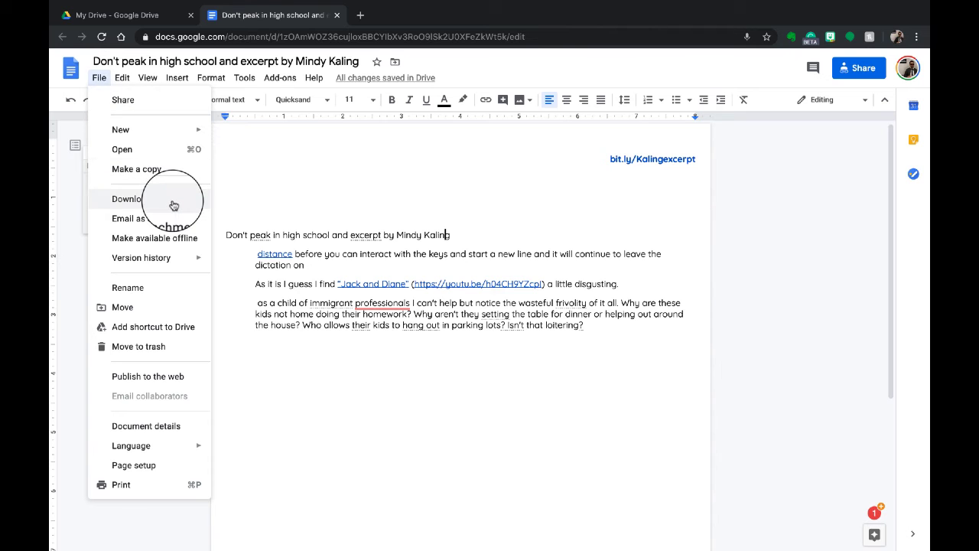
mouse_move(174, 205)
click(294, 261)
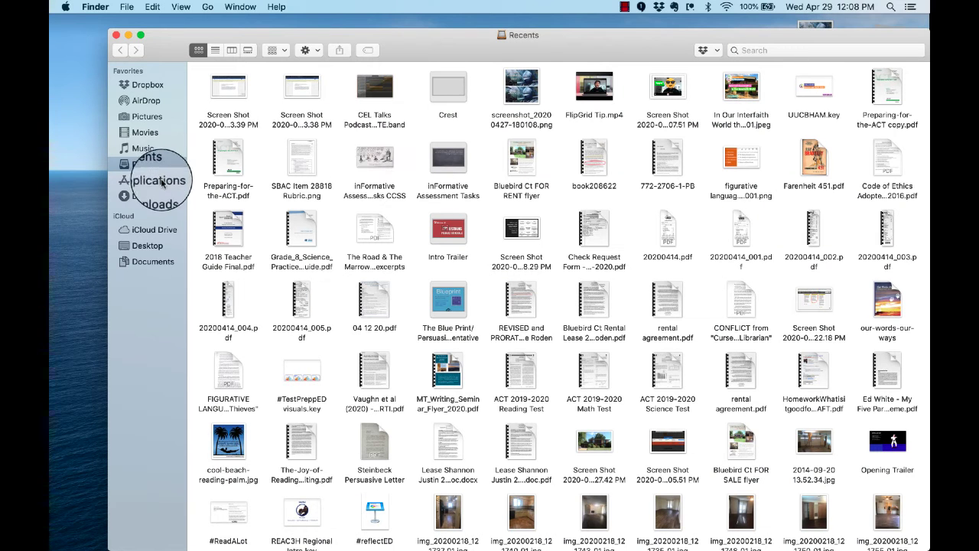
click(153, 196)
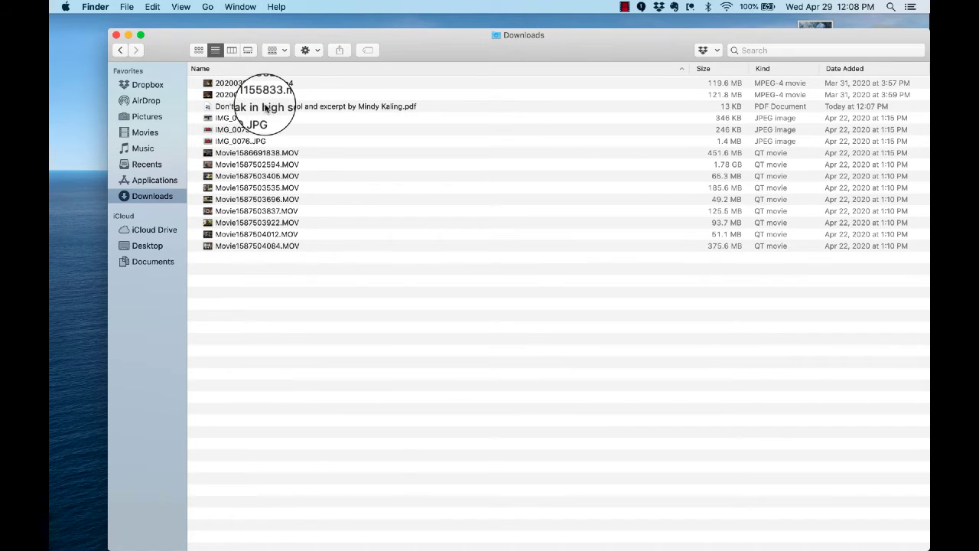
double_click(264, 108)
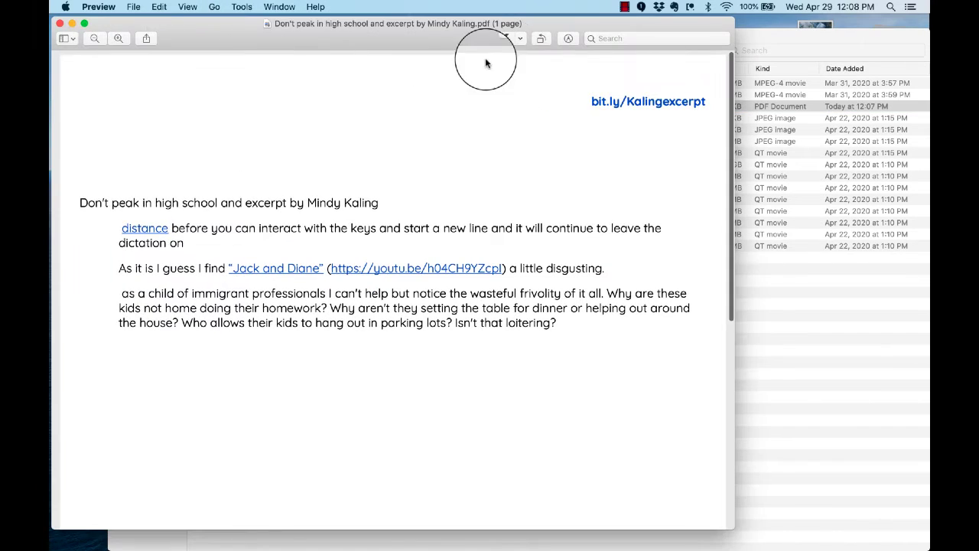
drag(387, 34, 494, 46)
scroll(470, 255, down, 1)
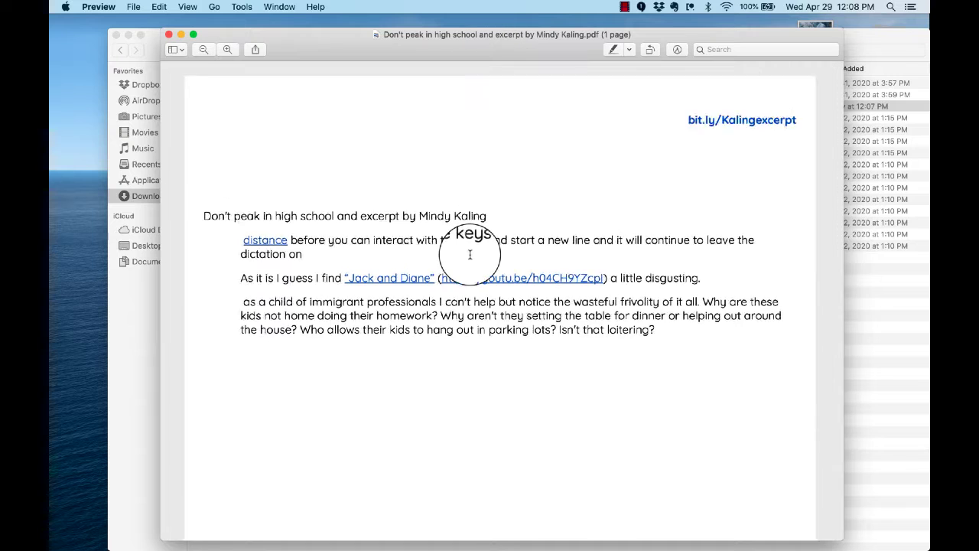
scroll(469, 254, down, 2)
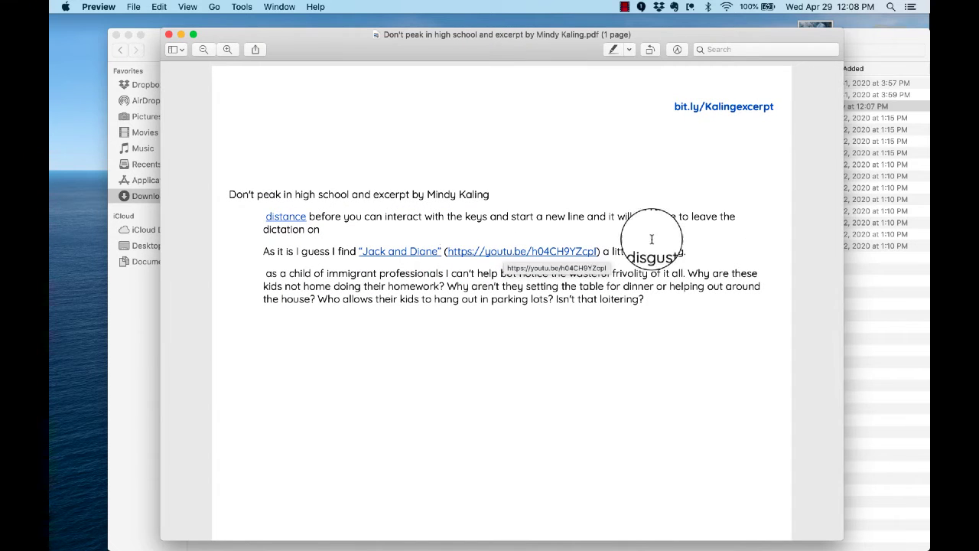
click(724, 107)
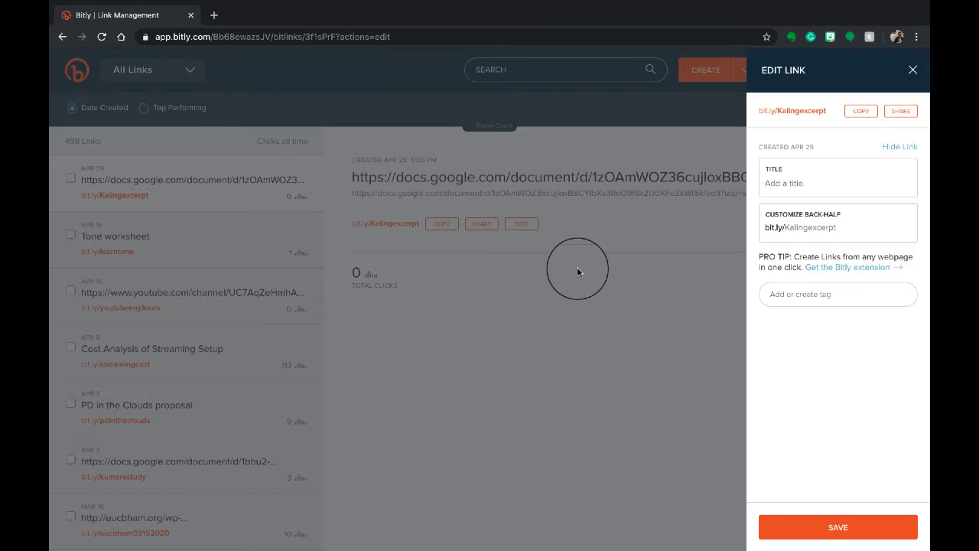
click(577, 267)
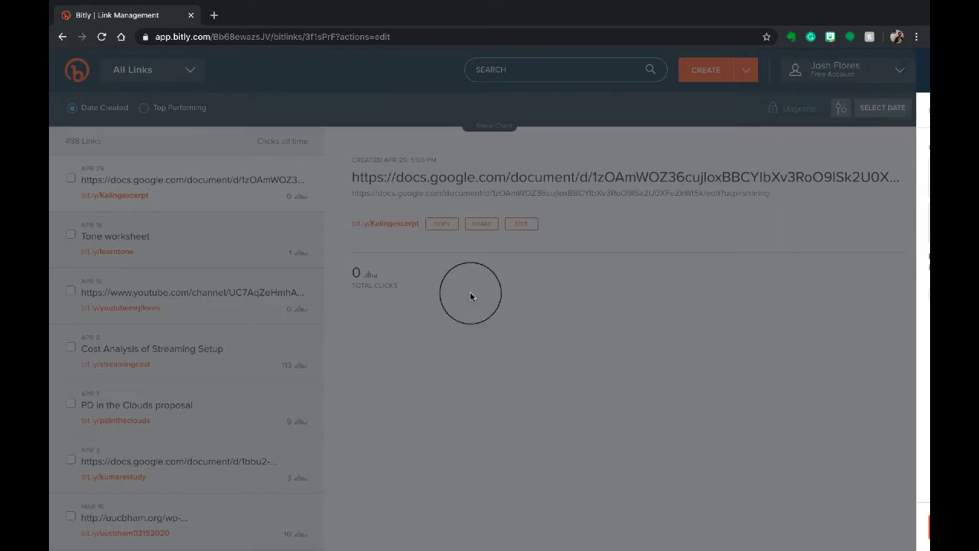
scroll(215, 197, down, 3)
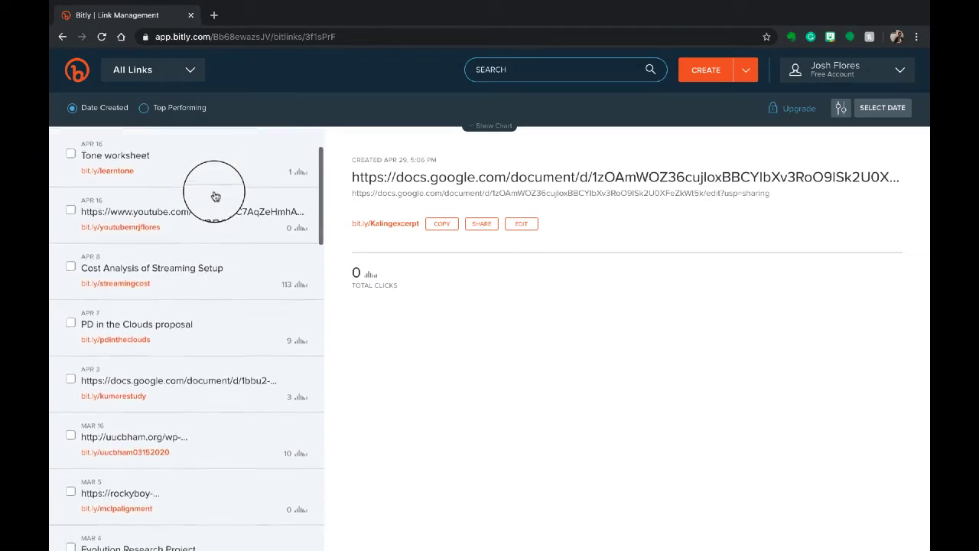
scroll(216, 197, down, 3)
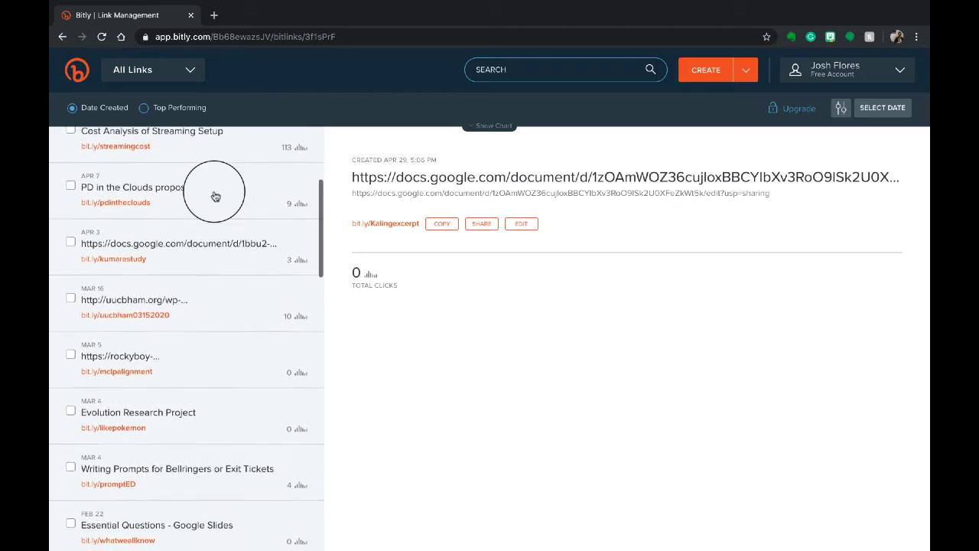
scroll(214, 192, up, 1)
click(214, 188)
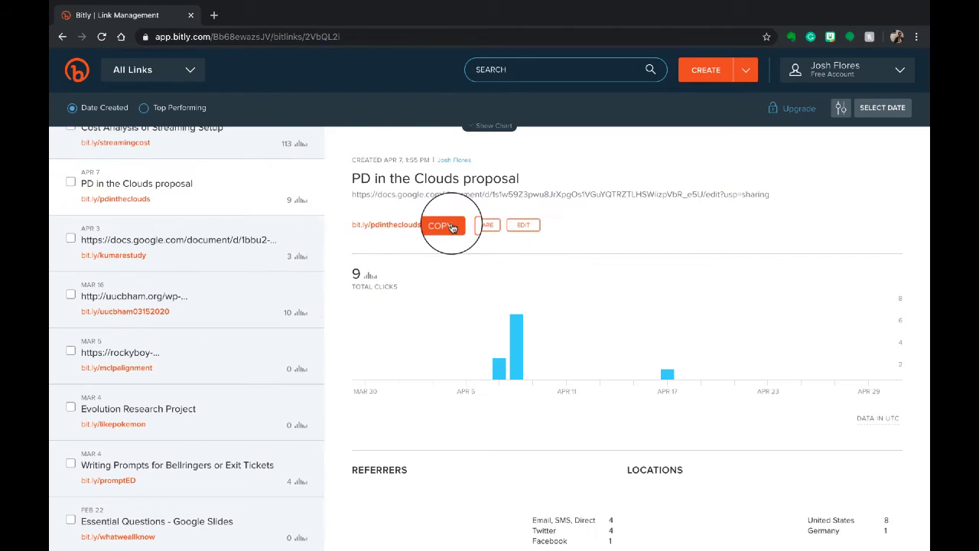
click(444, 224)
click(212, 16)
key(ctrl+v)
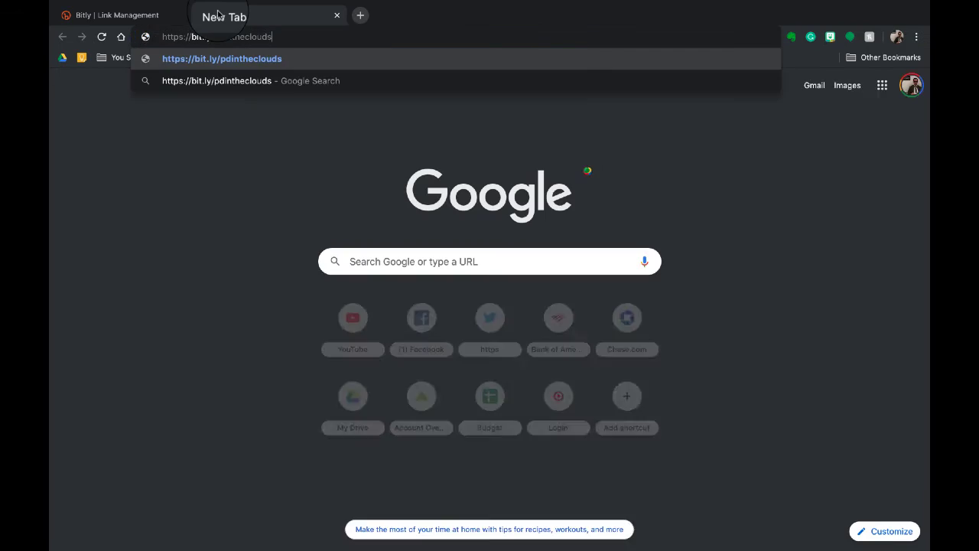
key(Return)
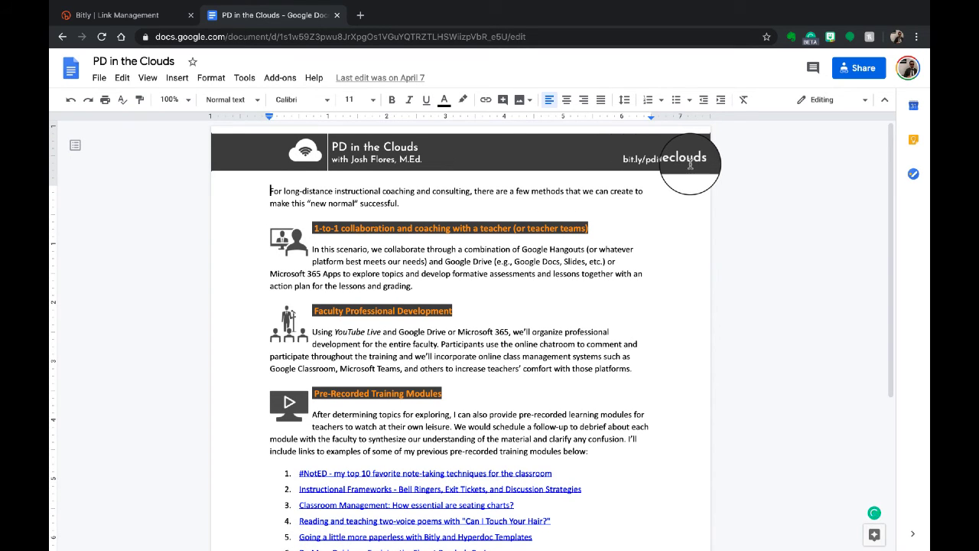
scroll(690, 165, down, 3)
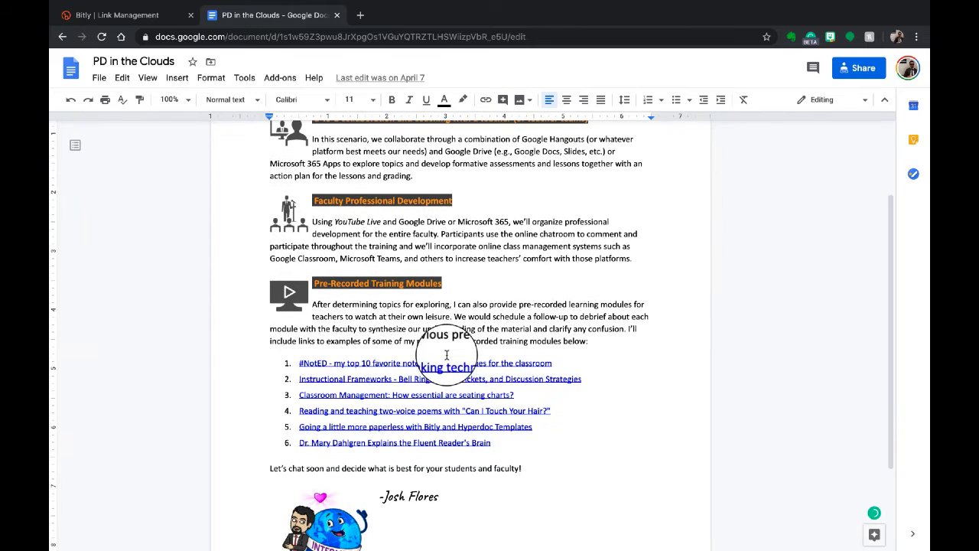
click(443, 364)
click(528, 379)
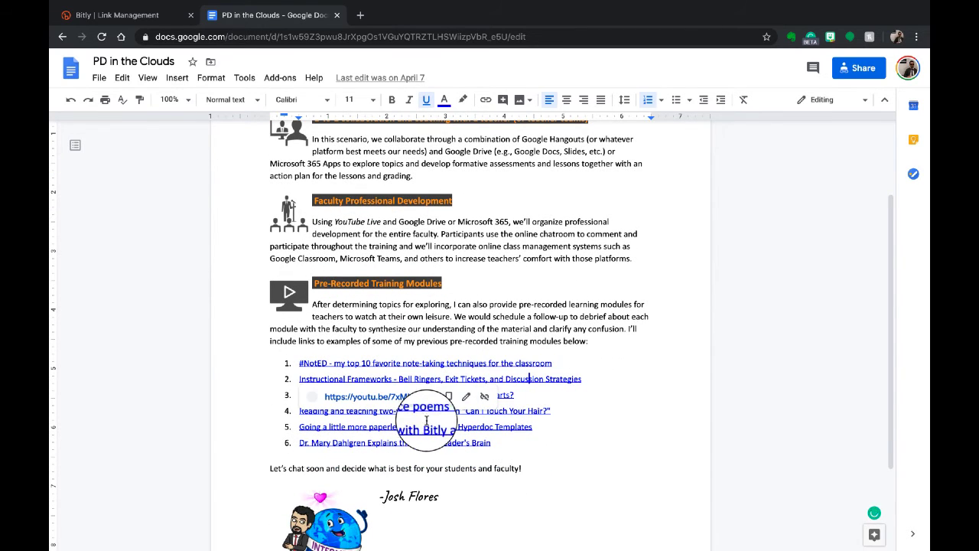
click(428, 427)
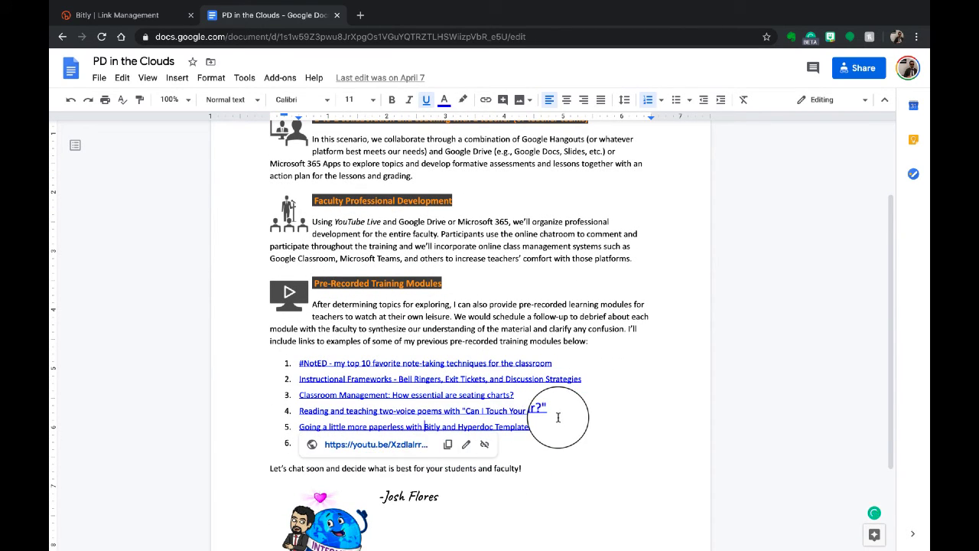
scroll(558, 416, down, 3)
scroll(558, 417, down, 1)
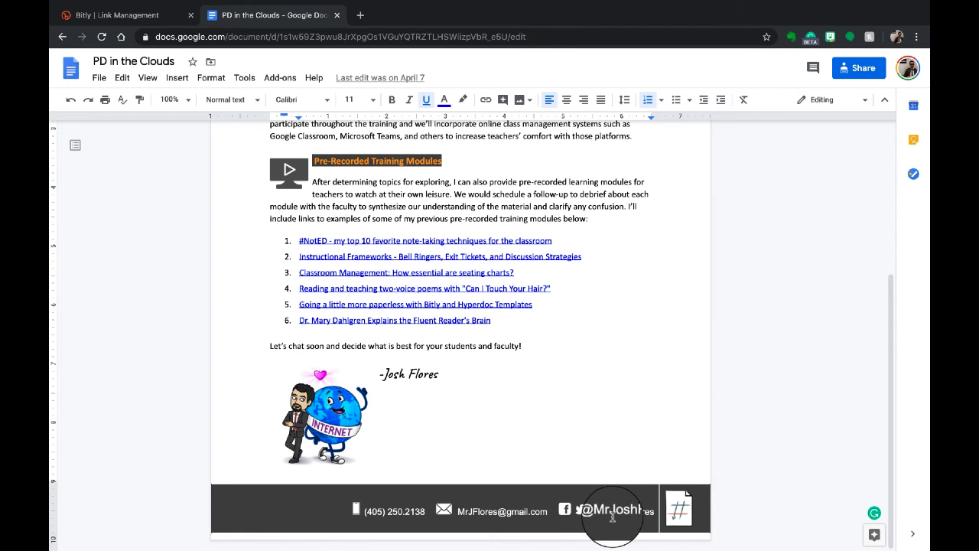
click(655, 411)
scroll(655, 412, up, 3)
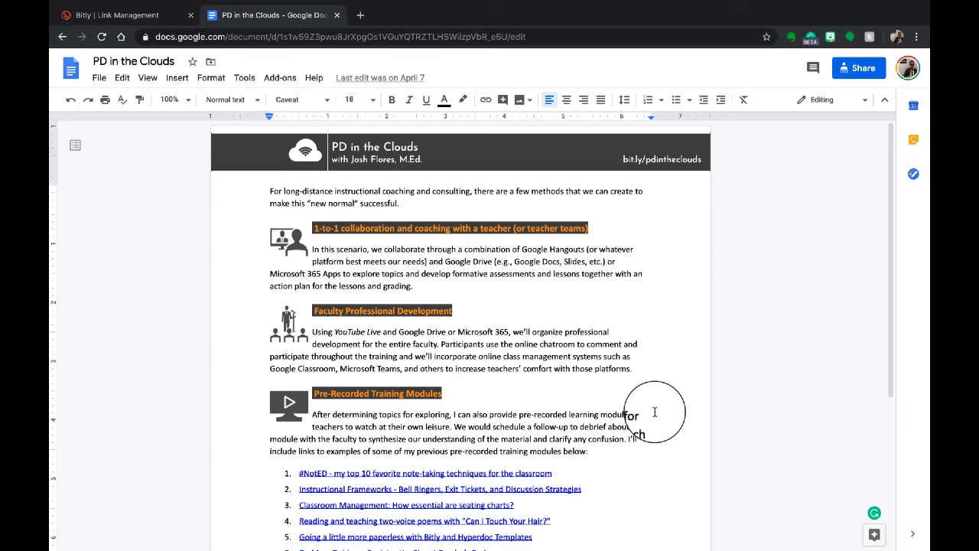